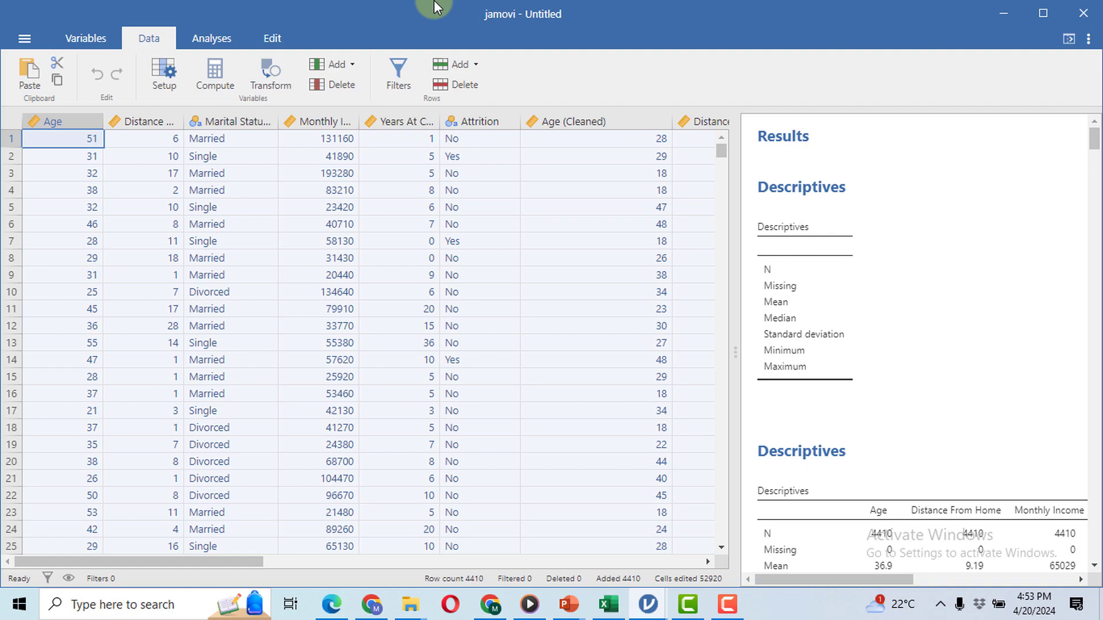
Open the Regression menu from the Analyses tab to show logistic regression options
{"action": "left_click", "coordinate": [214, 40]}
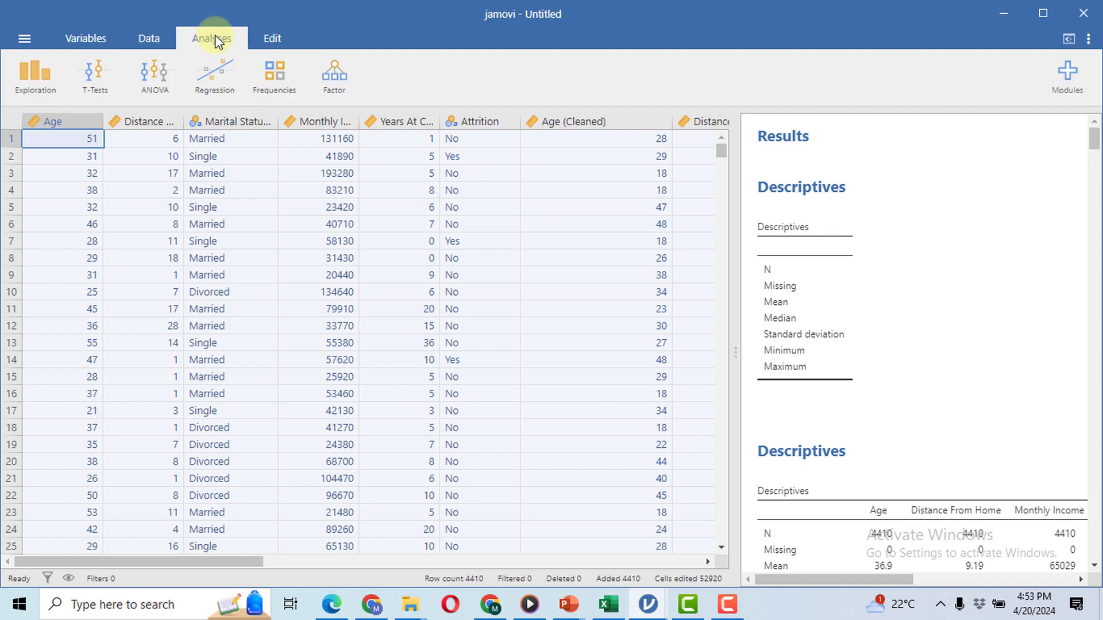
{"action": "left_click", "coordinate": [212, 76]}
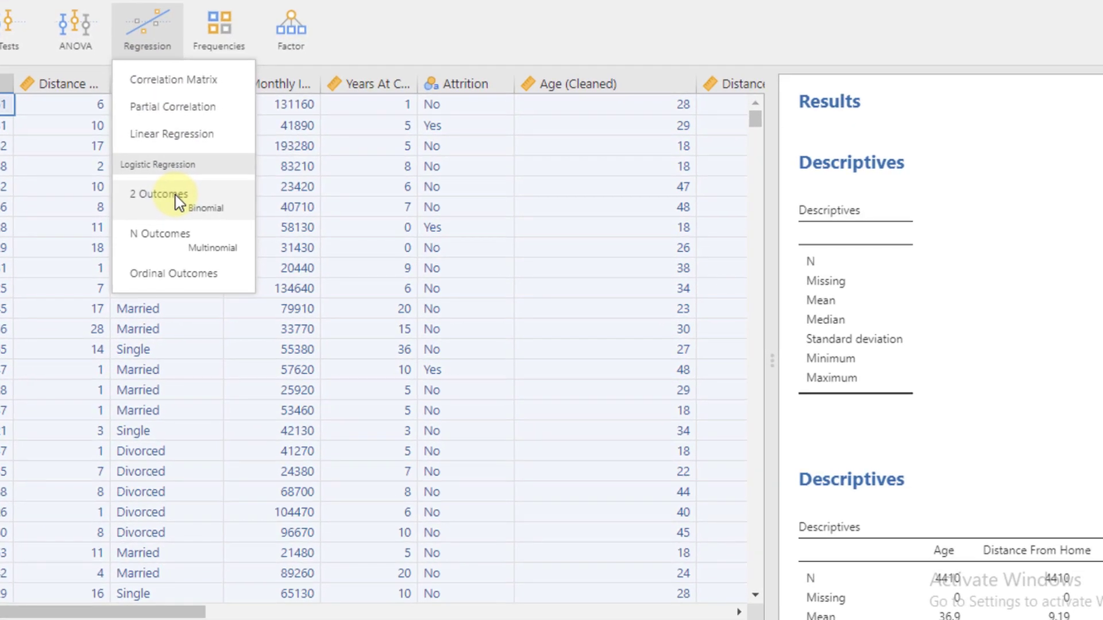
Start a 2 Outcomes logistic regression with Attrition (Cleaned) as the dependent variable
{"action": "left_click", "coordinate": [179, 200]}
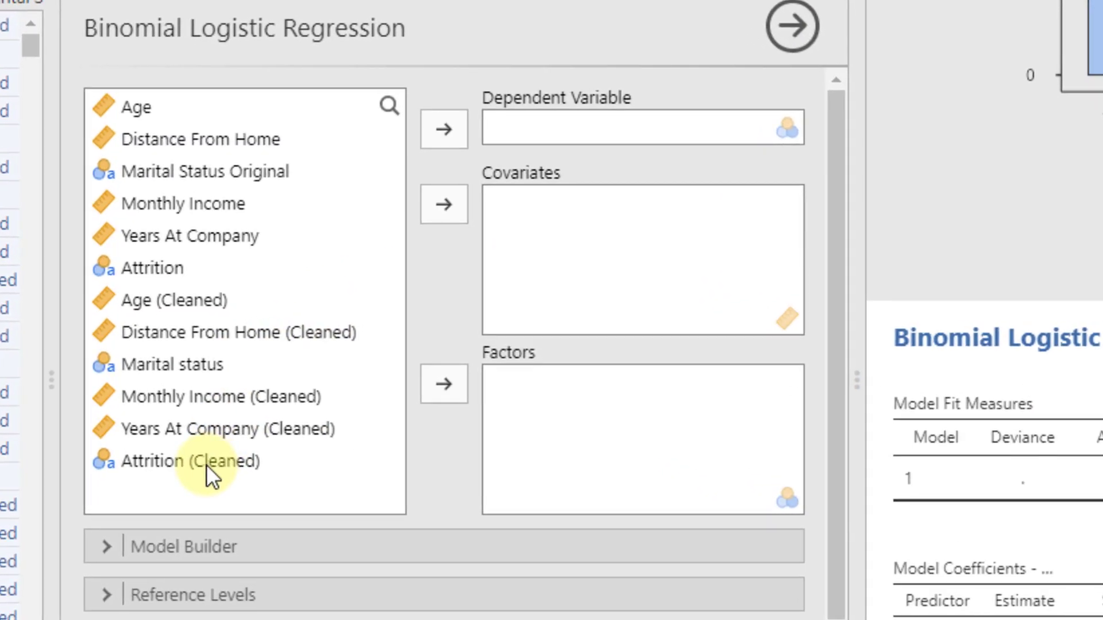
{"action": "left_click", "coordinate": [207, 465]}
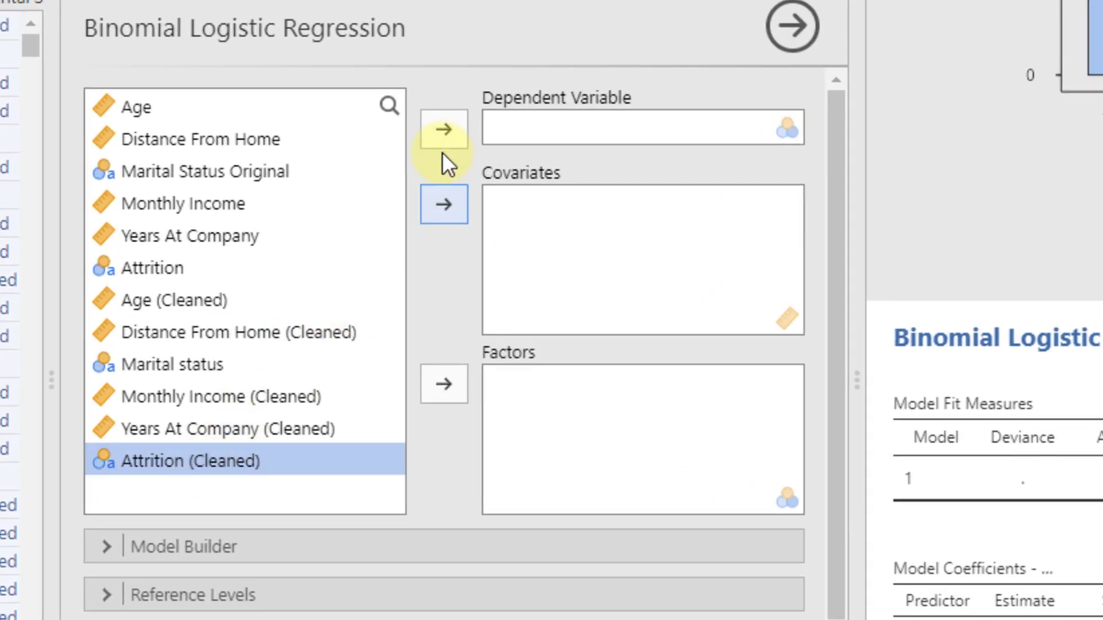
{"action": "left_click", "coordinate": [446, 128]}
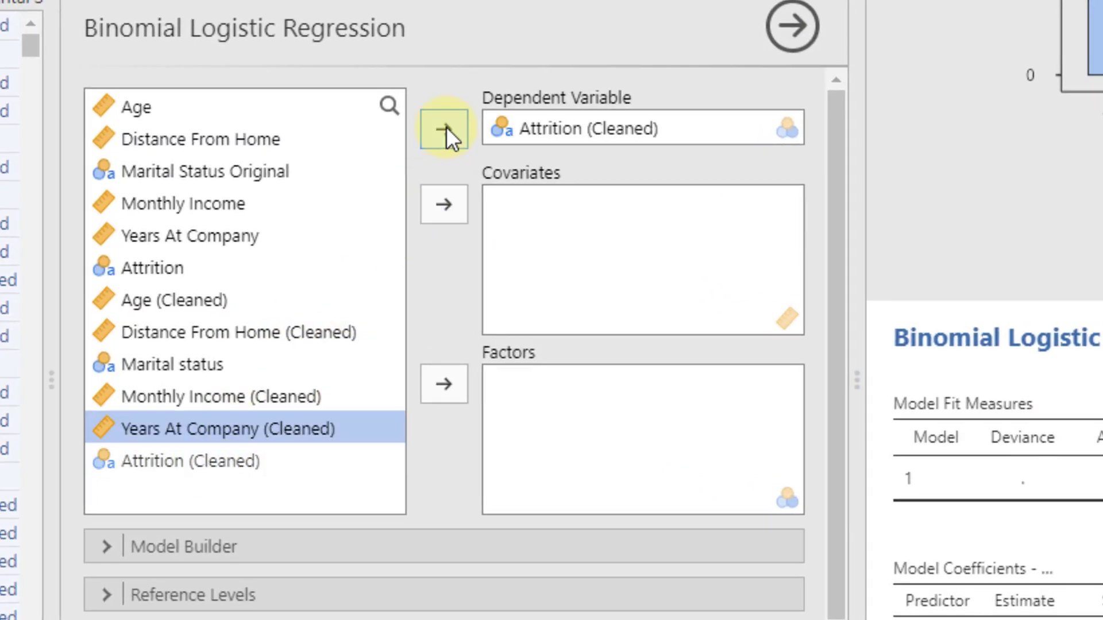
Add Age, Distance From Home, Monthly Income and Years At Company (Cleaned) as covariates
{"action": "left_click", "coordinate": [196, 301]}
{"action": "left_click", "coordinate": [443, 204]}
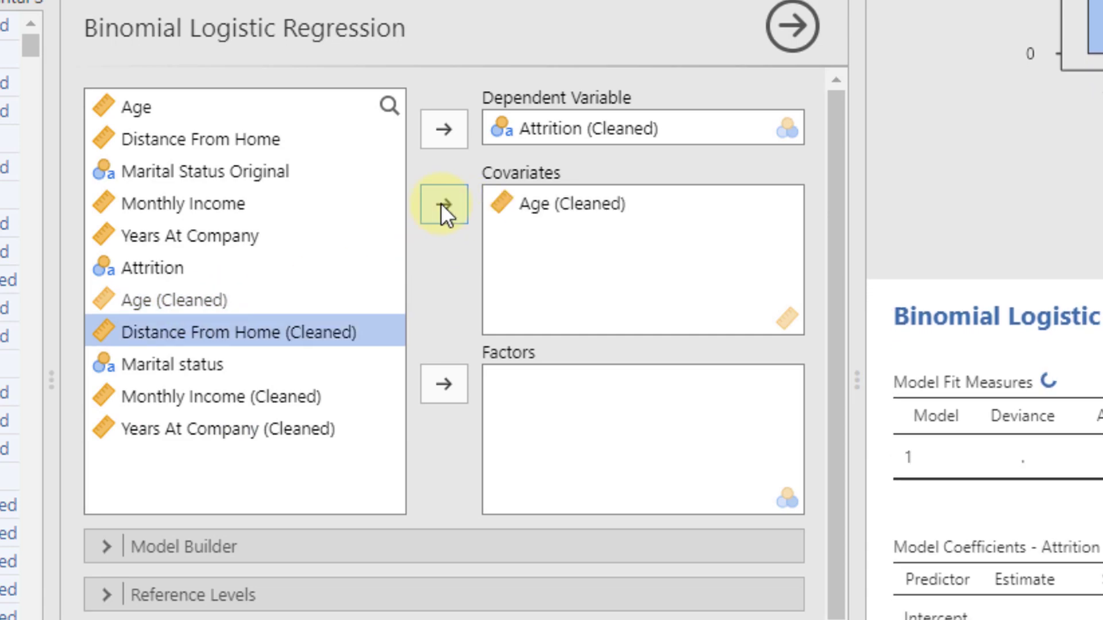
{"action": "left_click", "coordinate": [440, 202]}
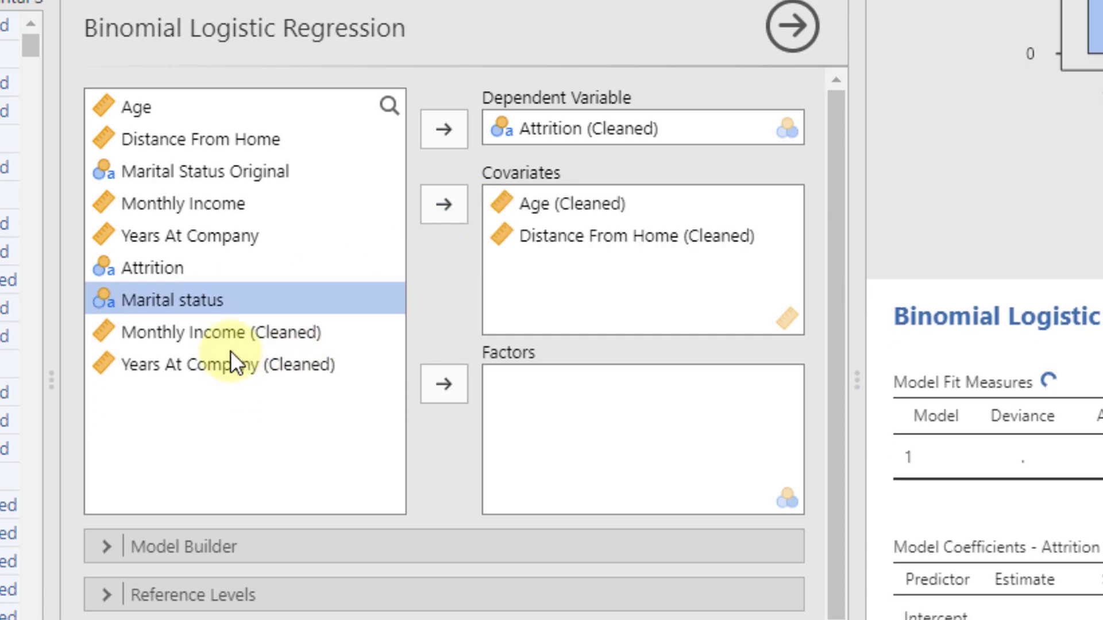
{"action": "left_click", "coordinate": [228, 332]}
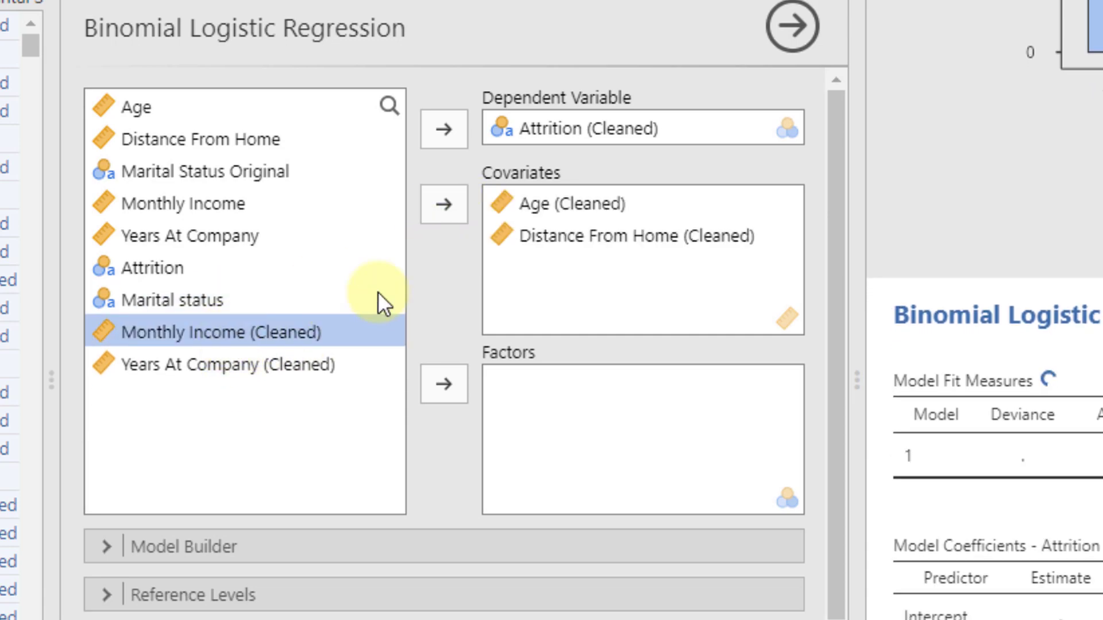
{"action": "left_click", "coordinate": [444, 206]}
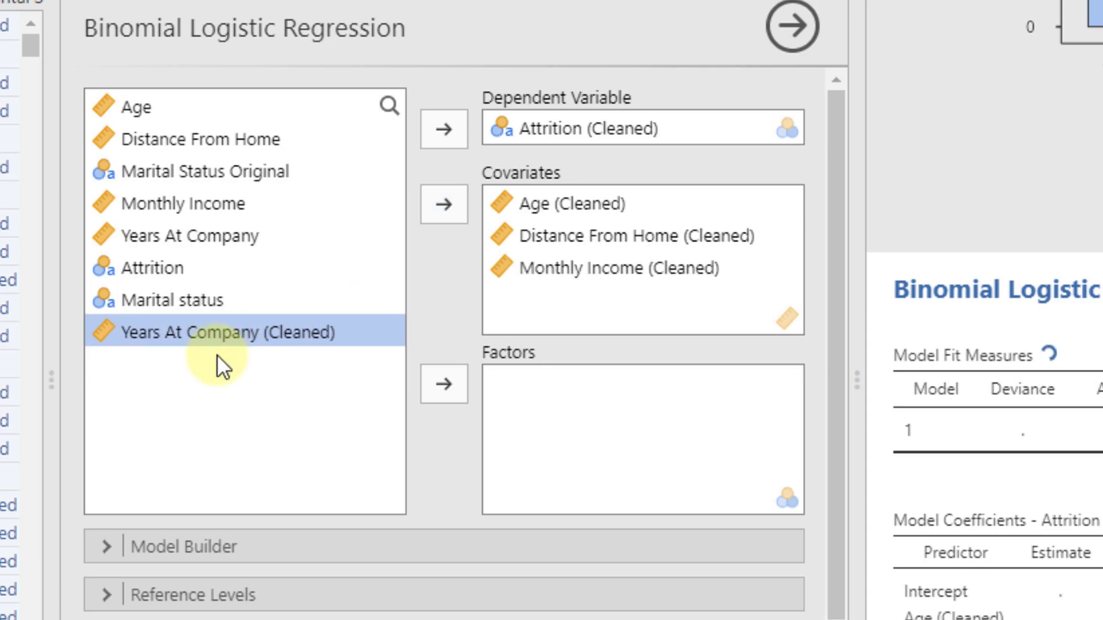
{"action": "left_click", "coordinate": [451, 203]}
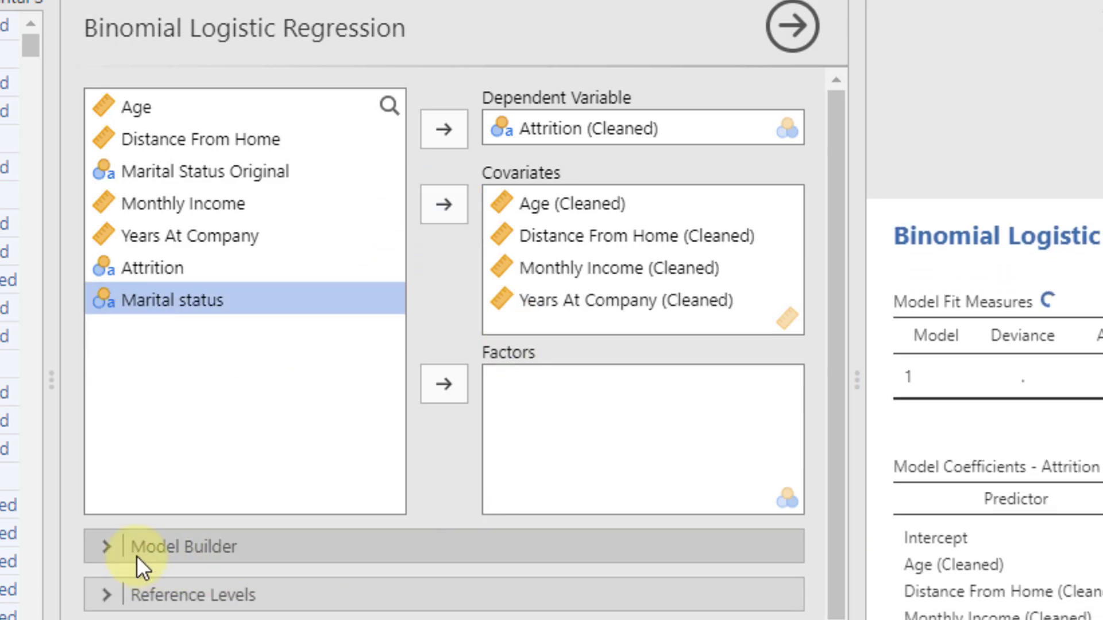
{"action": "scroll", "coordinate": [307, 284], "scroll_direction": "down", "scroll_amount": 5}
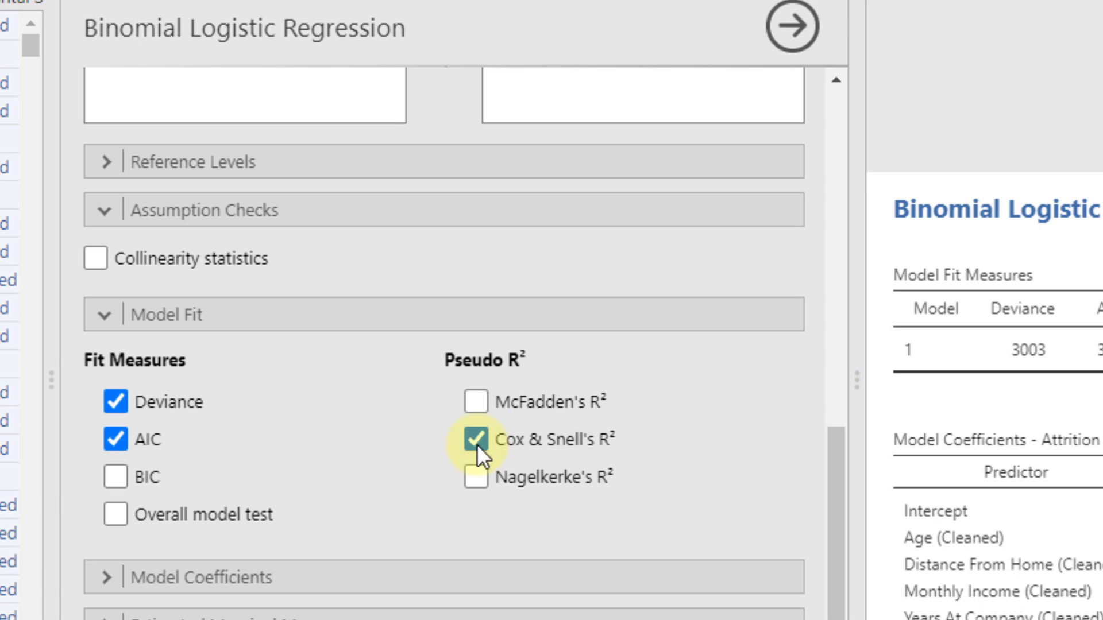
Include Nagelkerke's R² in the model fit measures
{"action": "left_click", "coordinate": [477, 477]}
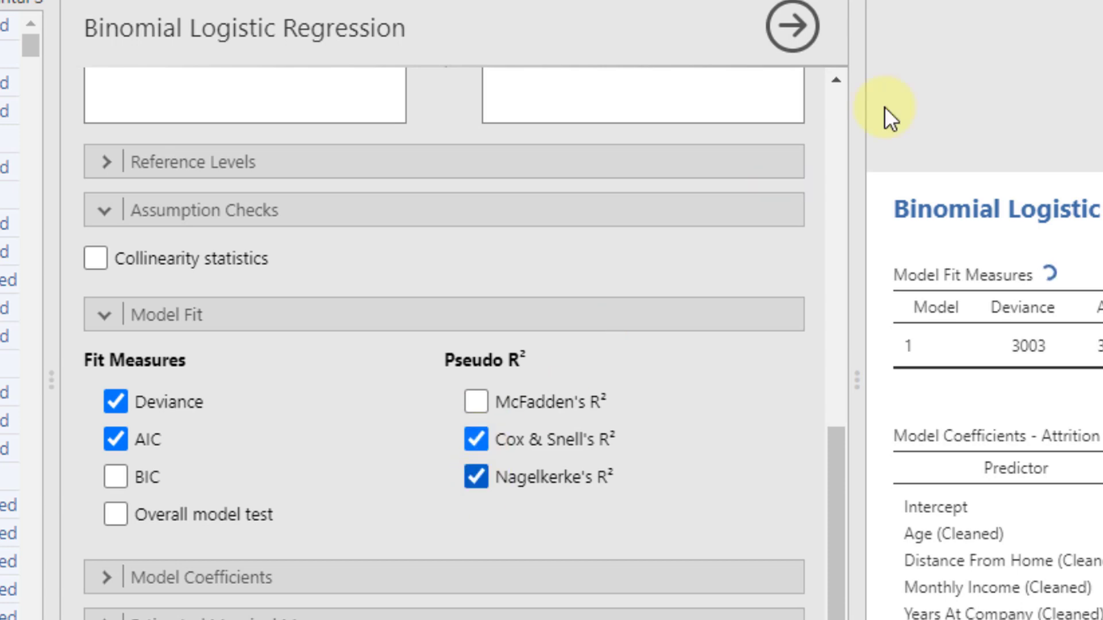
Collapse the options panel to view results: Cox & Snell 0.0546, Nagelkerke 0.0908
{"action": "left_click", "coordinate": [793, 26]}
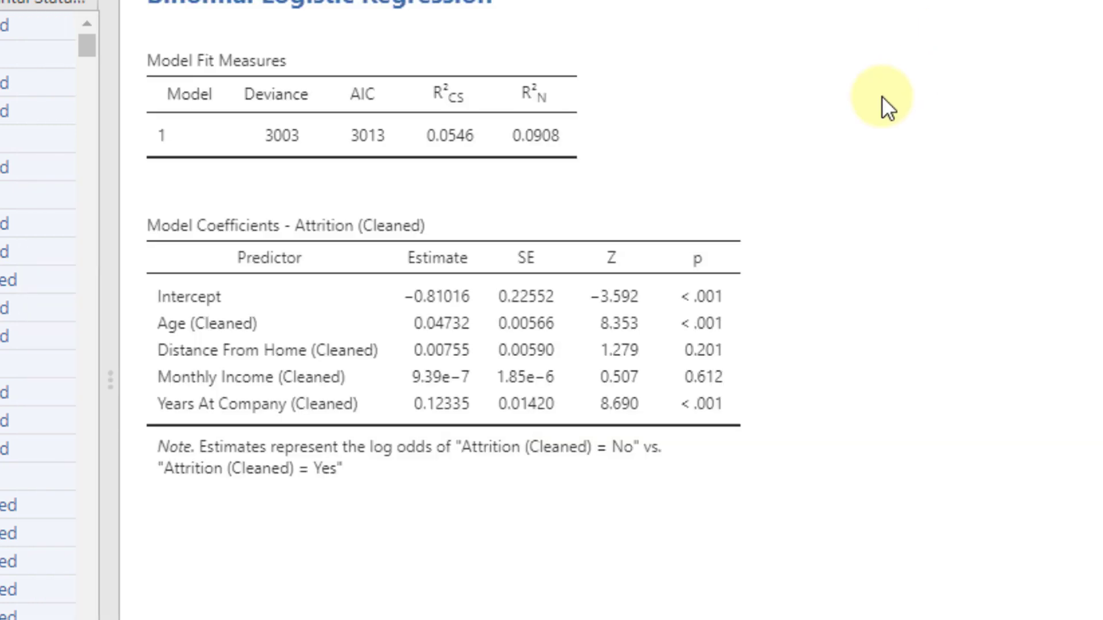